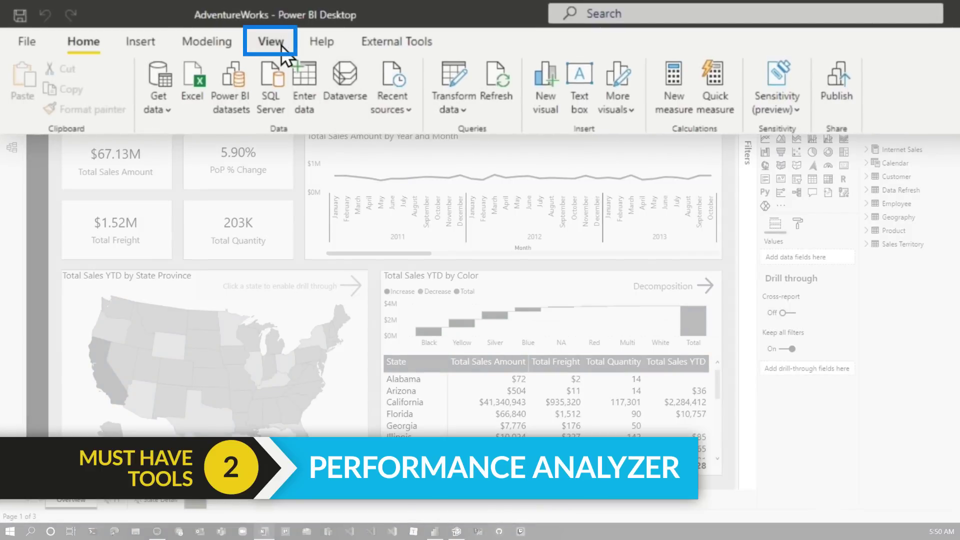
- Record the report page in Performance Analyzer, refresh the visuals and select the Total Sales Card entry
{"action": "left_click", "coordinate": [280, 44]}
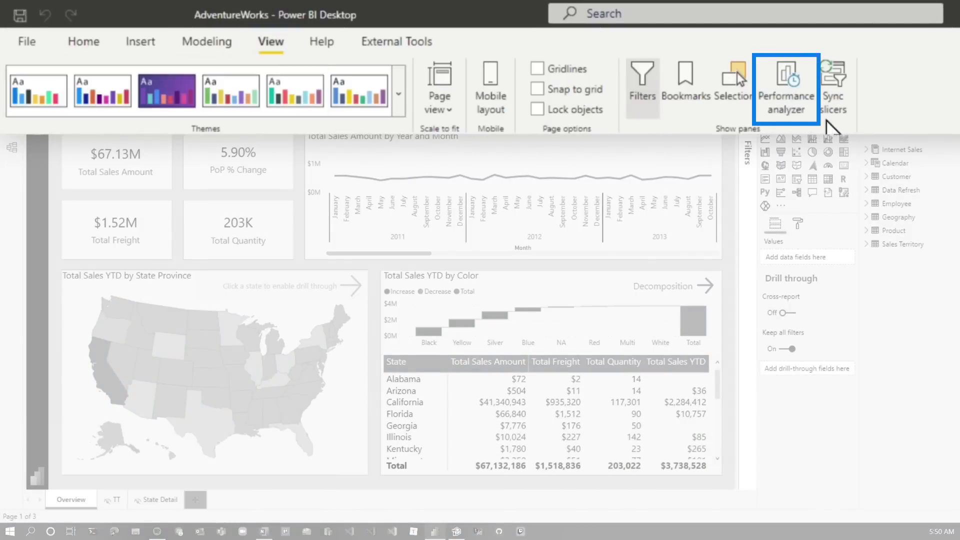
{"action": "left_click", "coordinate": [794, 115]}
{"action": "left_click", "coordinate": [550, 131]}
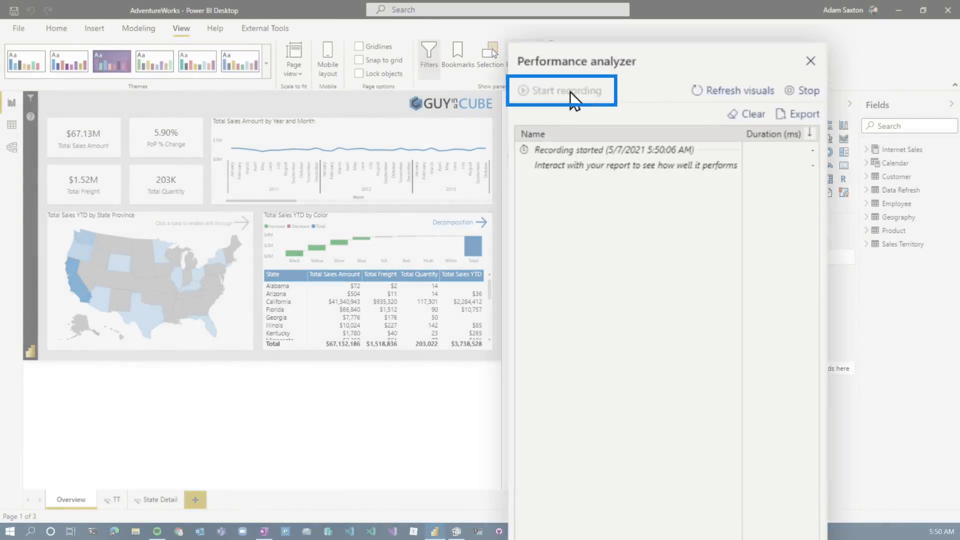
{"action": "left_click", "coordinate": [743, 80]}
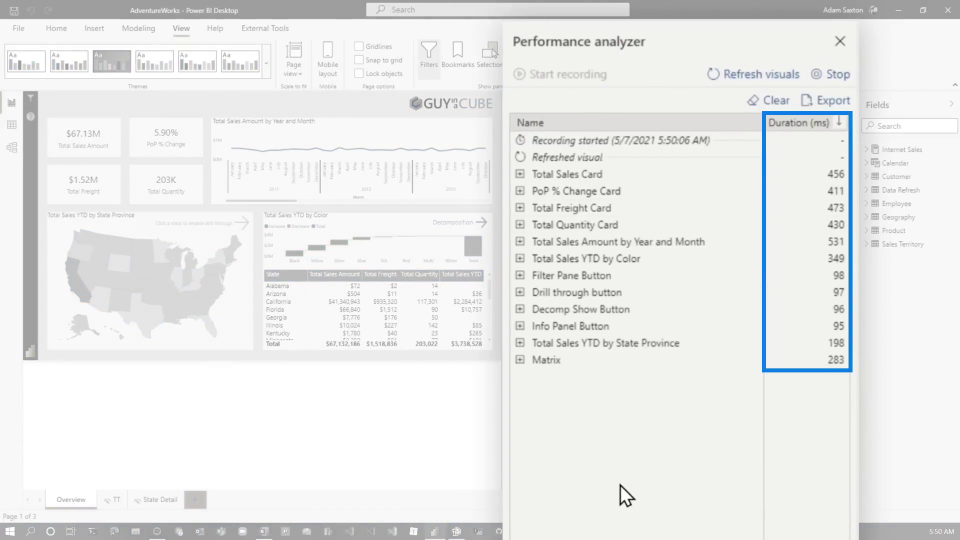
{"action": "left_click", "coordinate": [565, 174]}
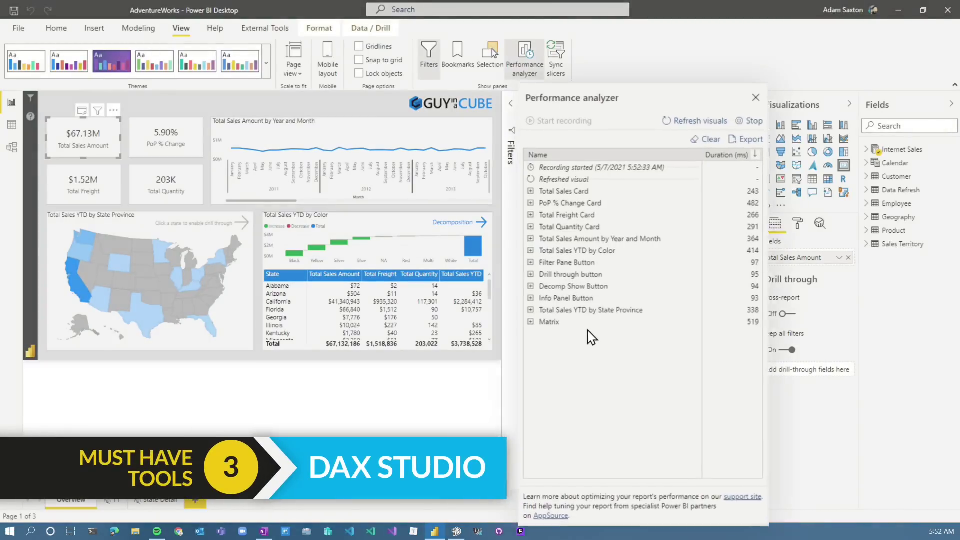
- Copy the query of the Total Sales YTD by Color visual and paste it into a query in DAX Studio
{"action": "left_click", "coordinate": [532, 250]}
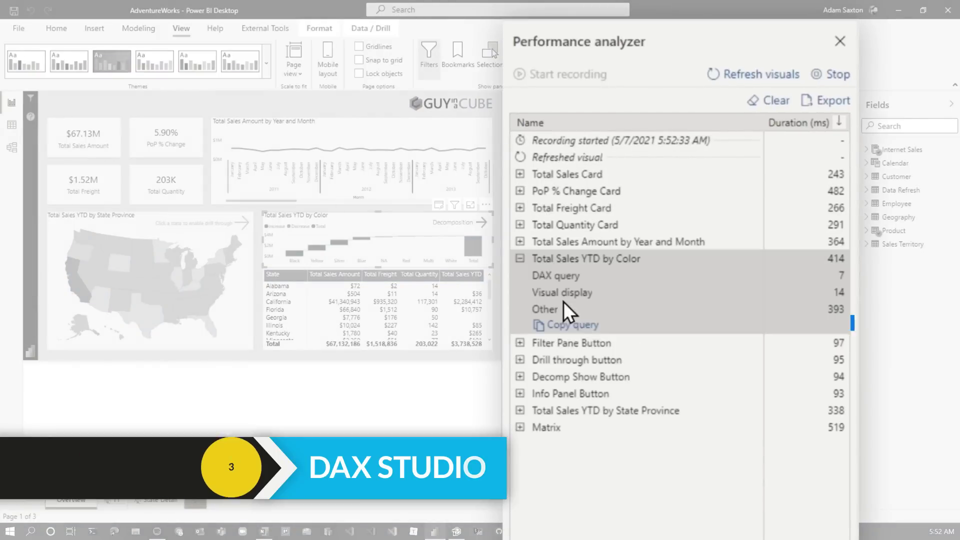
{"action": "left_click", "coordinate": [583, 325]}
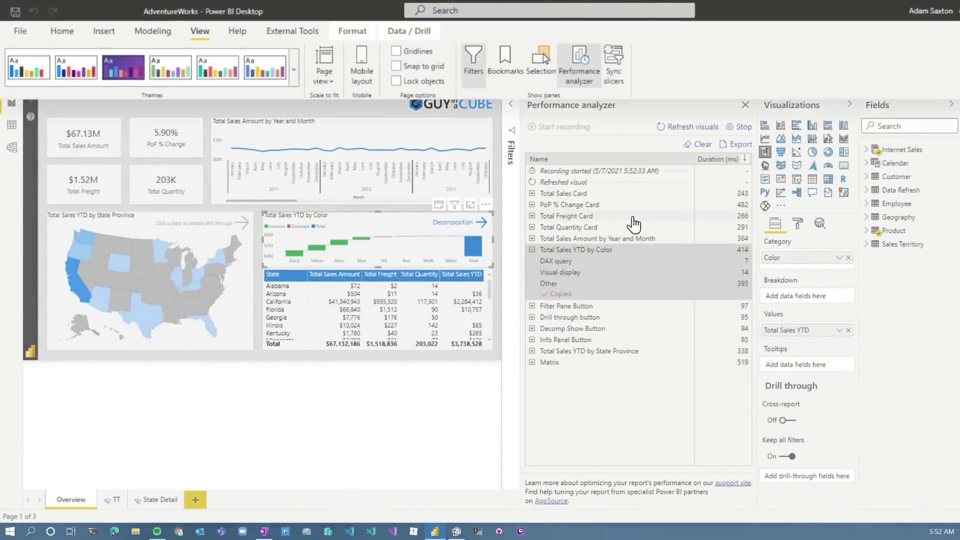
{"action": "left_click", "coordinate": [265, 30]}
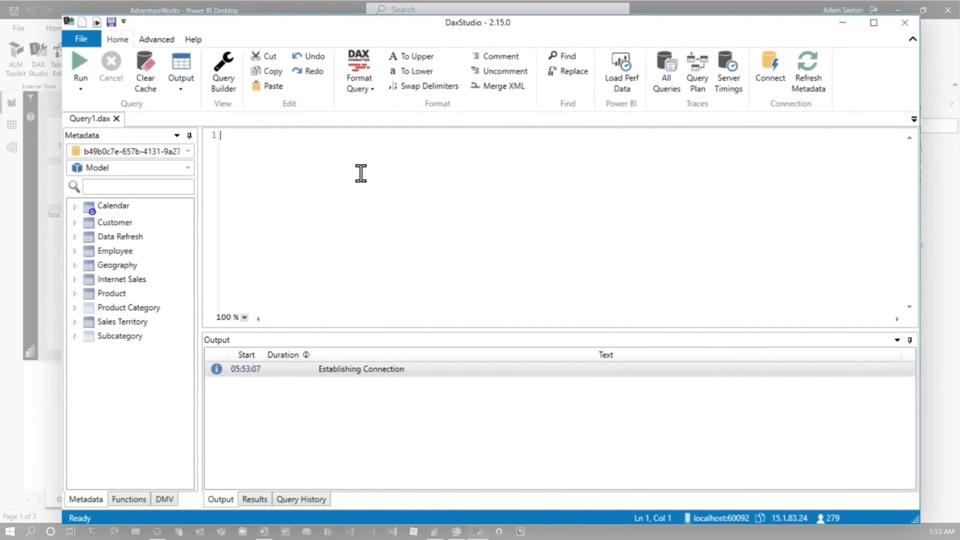
{"action": "type", "text": "// DAX Query DEFINE   VAR __DS0FilterTable =     TREATAS({\"United States\"}, 'Geography'[Country])    VAR __DS0Core =     SUMMARIZECOLUMNS(       'Product'[Color],       __DS0FilterTable,       \"Total_Sales_YTD\", 'Internet Sales'[Total Sales YTD]     )    VAR __DS0BodyLimited =     TOPN(1002, __DS0Core, [Total_Sales_YTD], 0, 'Product'[Color], 1)  EVALUATE   __DS0BodyLimited  ORDER BY   [Total_Sales_YTD] DESC, 'Product'[Color]"}
{"action": "scroll", "coordinate": [414, 248], "scroll_direction": "up", "scroll_amount": 1}
{"action": "scroll", "coordinate": [410, 247], "scroll_direction": "down", "scroll_amount": 1}
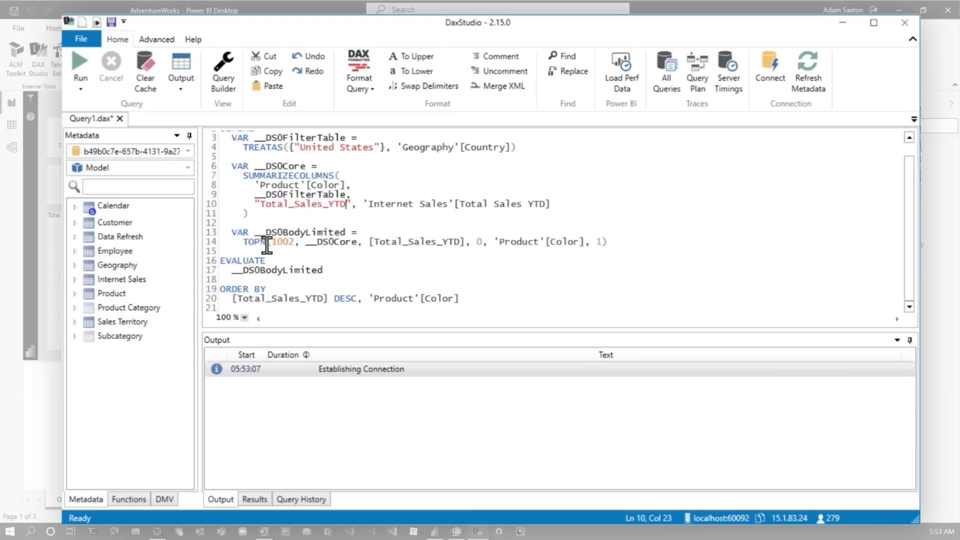
- Add the definition of the Total Sales YTD measure from the Internet Sales table to the query
{"action": "left_click", "coordinate": [75, 281]}
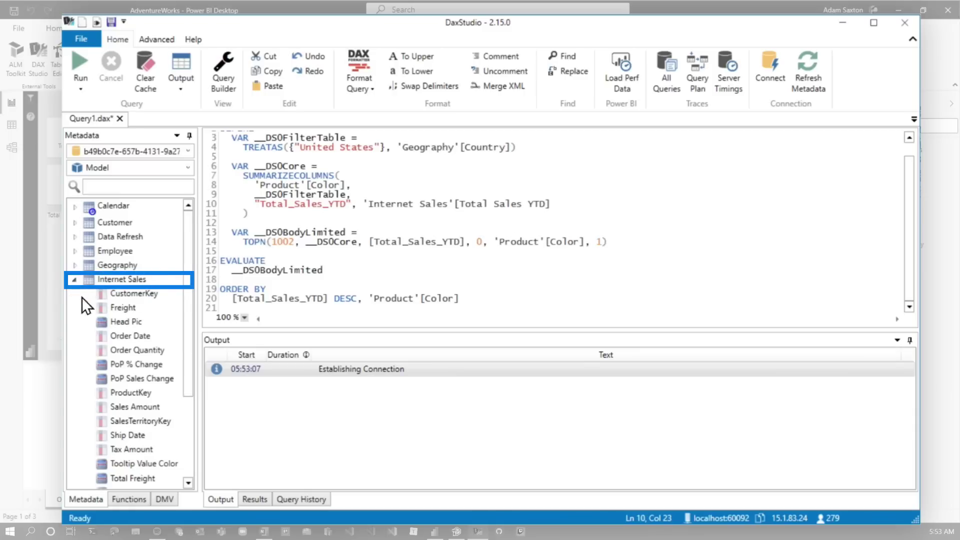
{"action": "scroll", "coordinate": [180, 337], "scroll_direction": "down", "scroll_amount": 3}
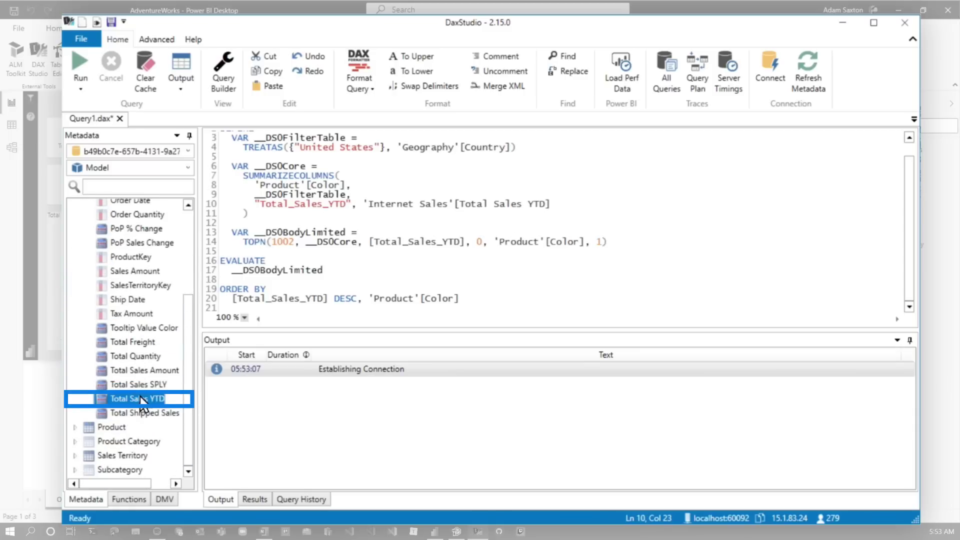
{"action": "right_click", "coordinate": [142, 398]}
{"action": "left_click", "coordinate": [203, 403]}
{"action": "scroll", "coordinate": [369, 191], "scroll_direction": "up", "scroll_amount": 1}
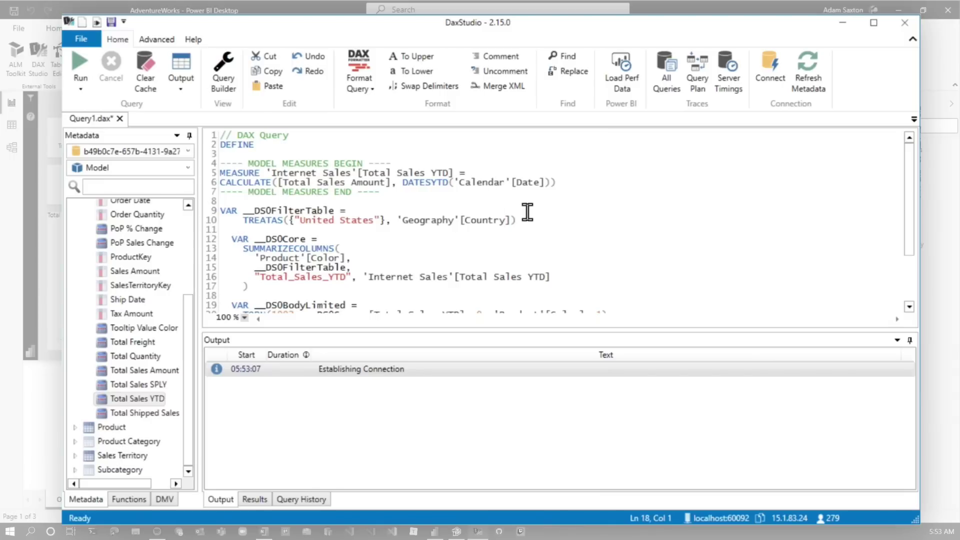
- Run the query with Server Timings tracing enabled and show the recorded timings
{"action": "left_click", "coordinate": [729, 75]}
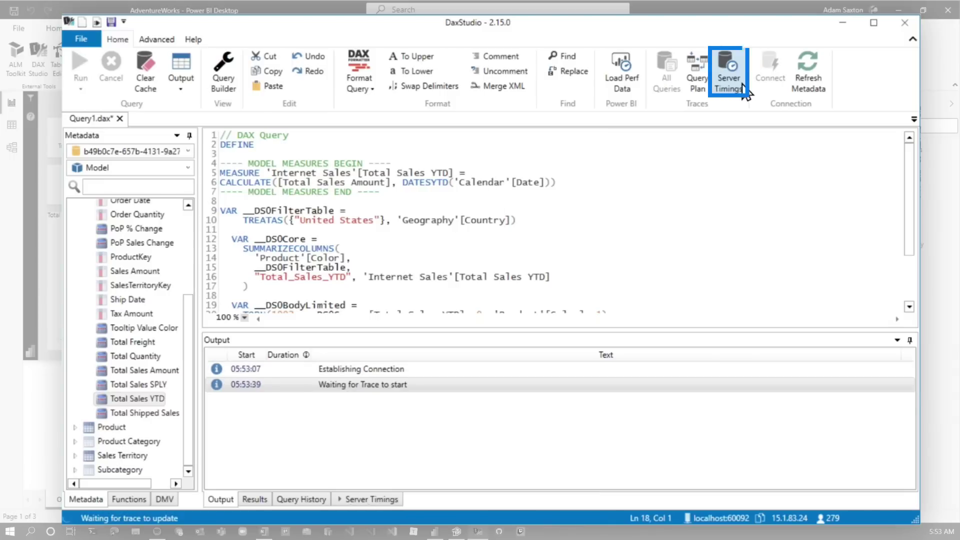
{"action": "left_click", "coordinate": [80, 89]}
{"action": "left_click", "coordinate": [103, 181]}
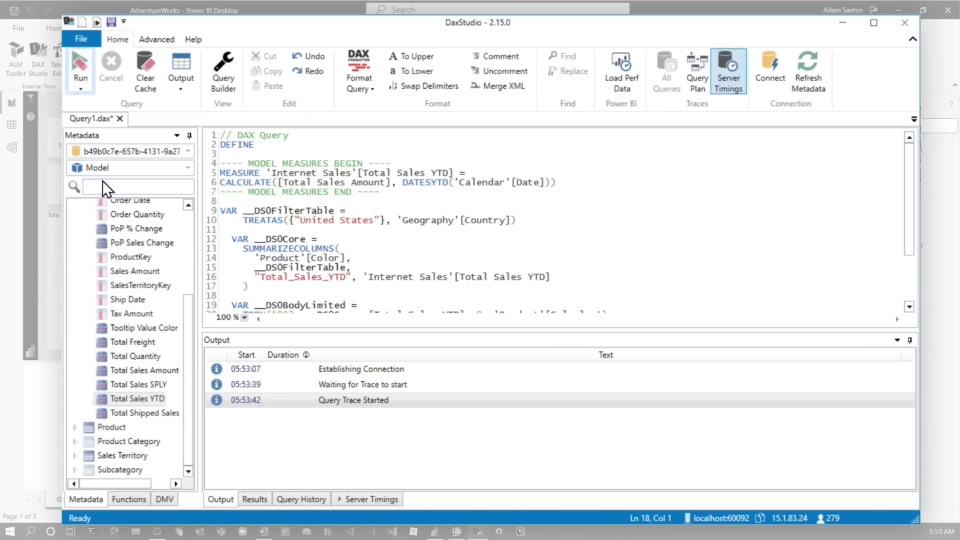
{"action": "left_click", "coordinate": [82, 70]}
{"action": "left_click", "coordinate": [371, 500]}
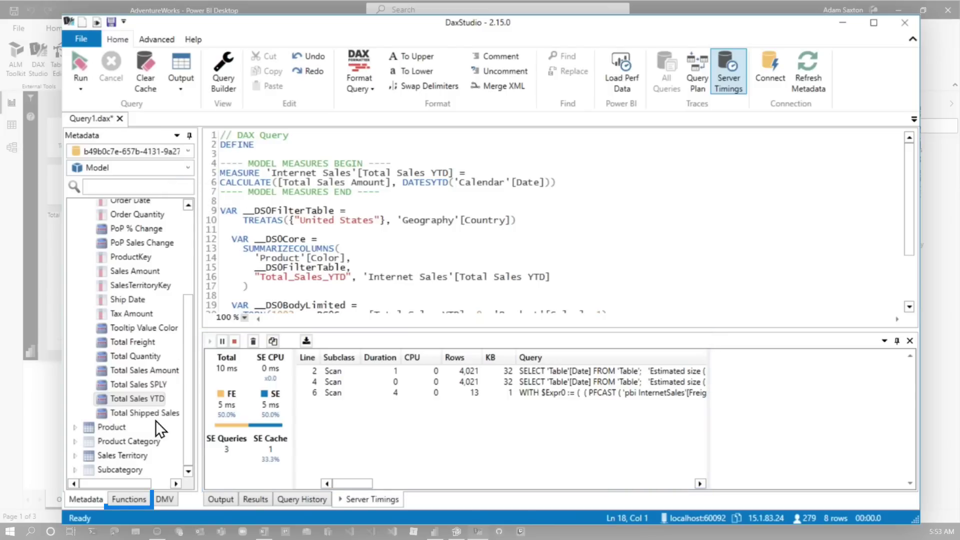
- Browse the DAX functions in the FILTER category, including ALLSELECTED, and return to the query
{"action": "left_click", "coordinate": [130, 499]}
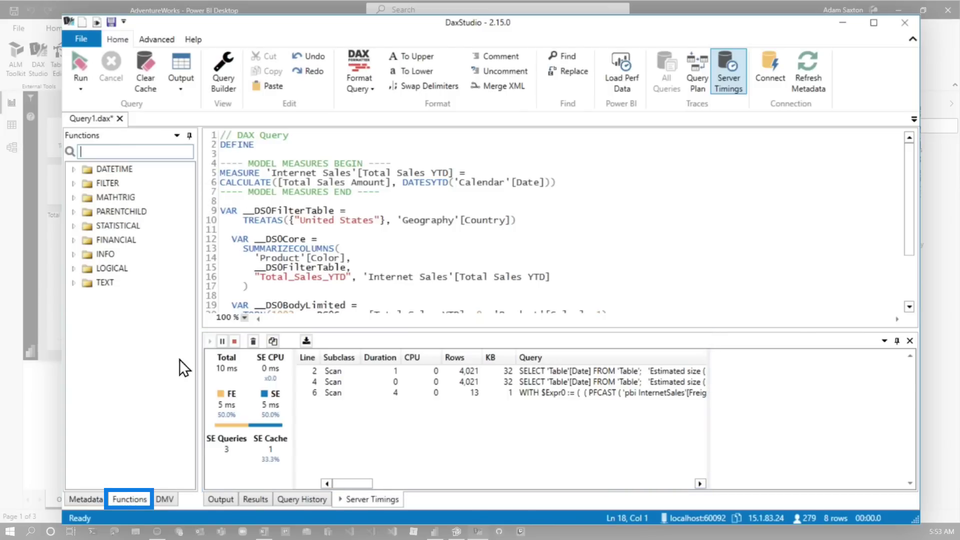
{"action": "left_click", "coordinate": [74, 185]}
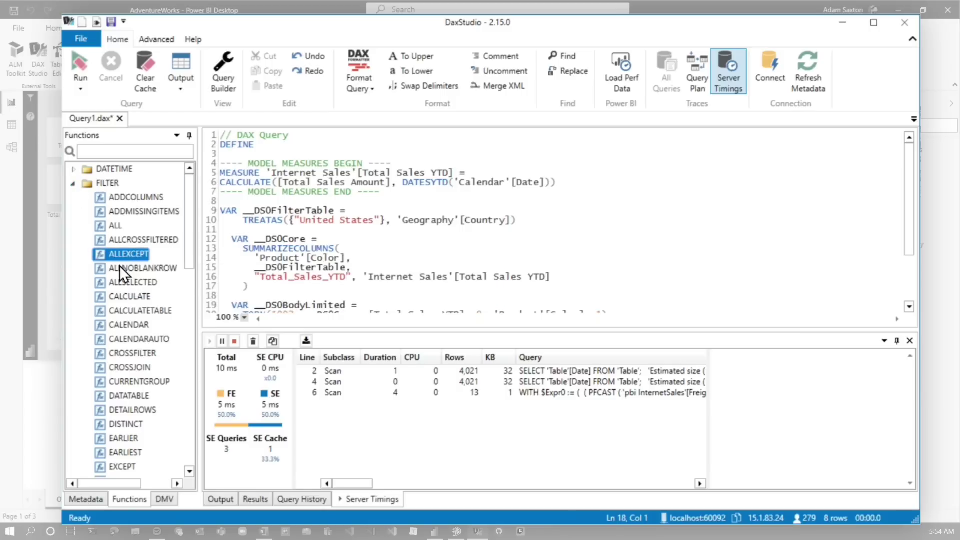
{"action": "left_click", "coordinate": [128, 282]}
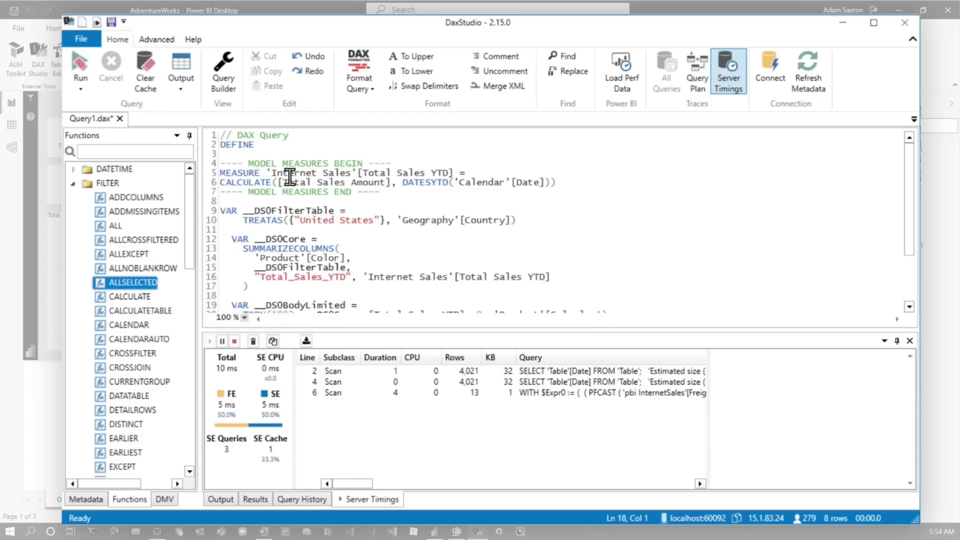
{"action": "left_click", "coordinate": [233, 179]}
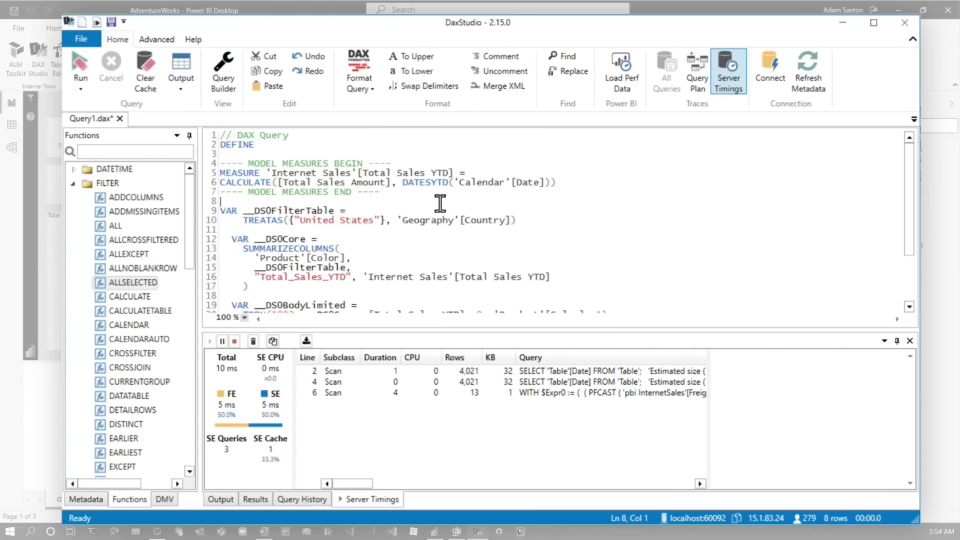
- View the model's VertiPaq Analyzer metrics and enlarge their area to show all tables
{"action": "left_click", "coordinate": [159, 40]}
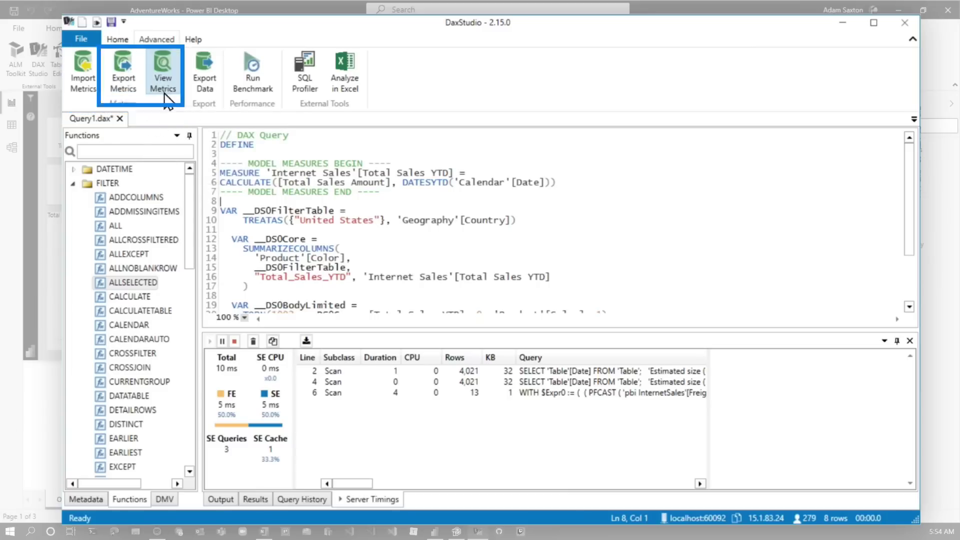
{"action": "left_click", "coordinate": [167, 65]}
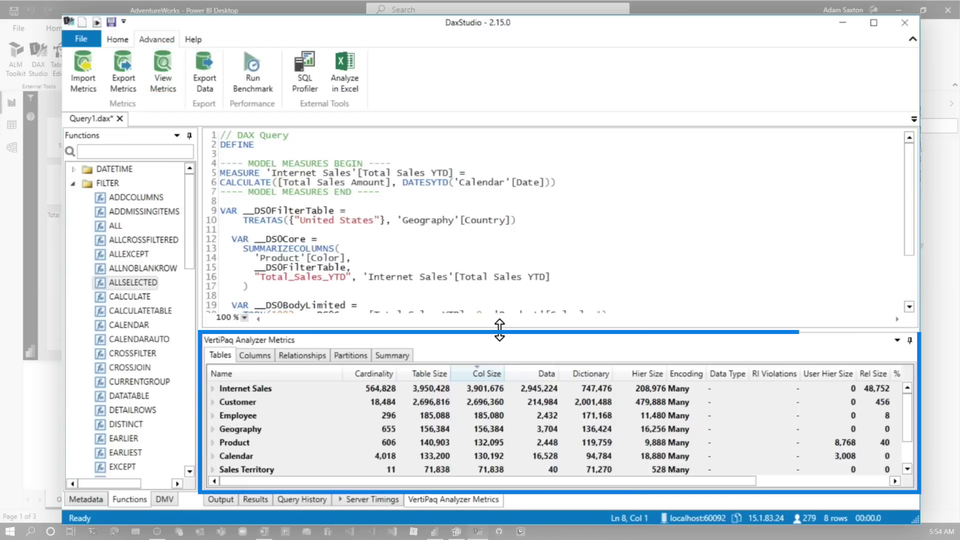
{"action": "left_click_drag", "start_coordinate": [500, 225], "coordinate": [501, 226]}
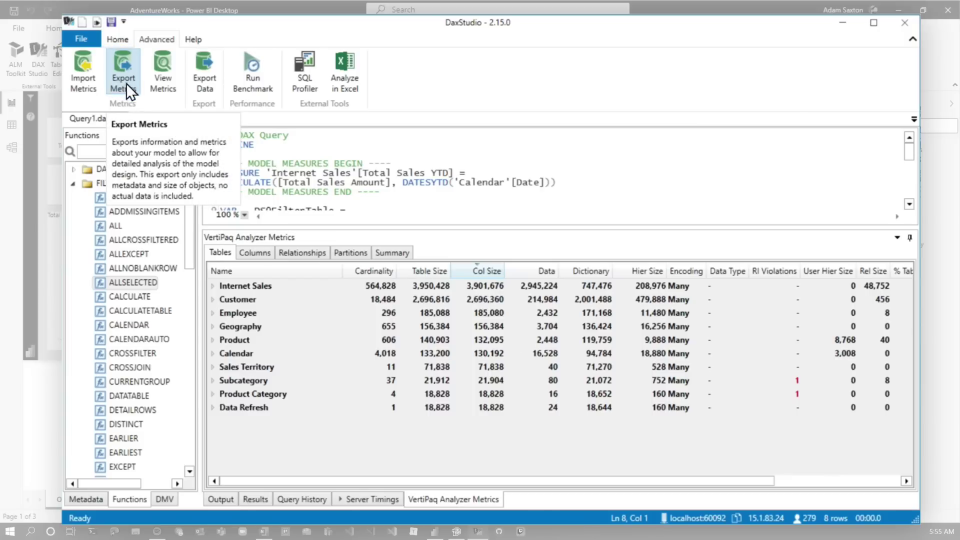
- Examine the DAX Studio options, including the advanced ones
{"action": "left_click", "coordinate": [83, 38]}
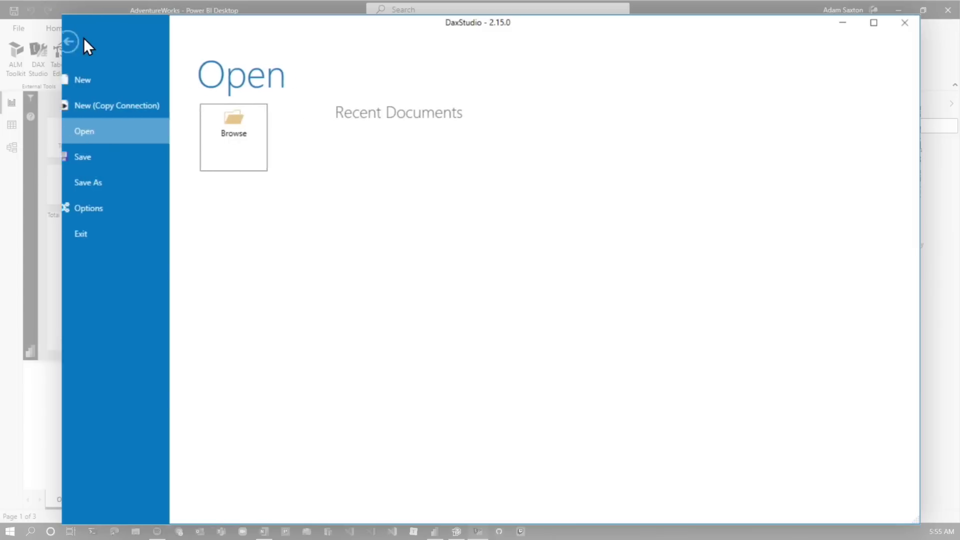
{"action": "left_click", "coordinate": [116, 205]}
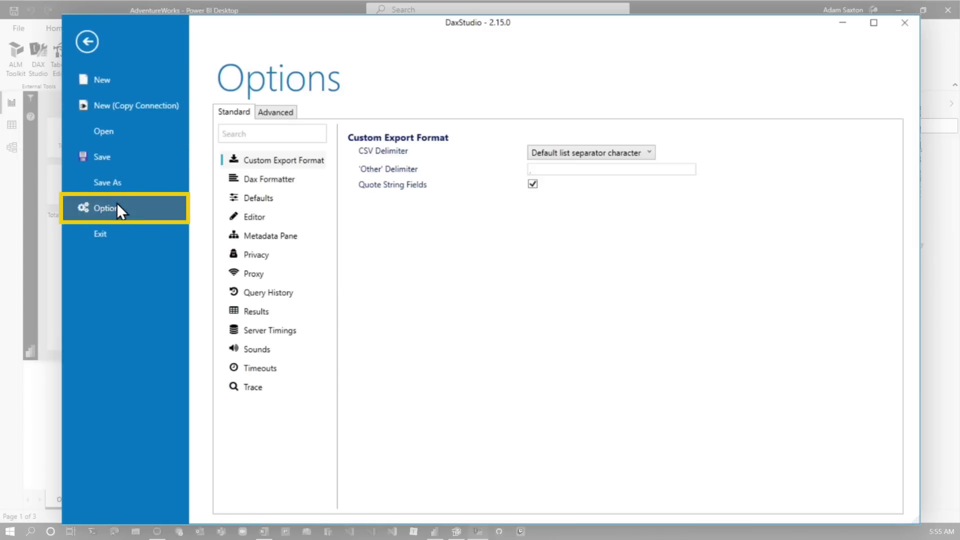
{"action": "left_click", "coordinate": [276, 113]}
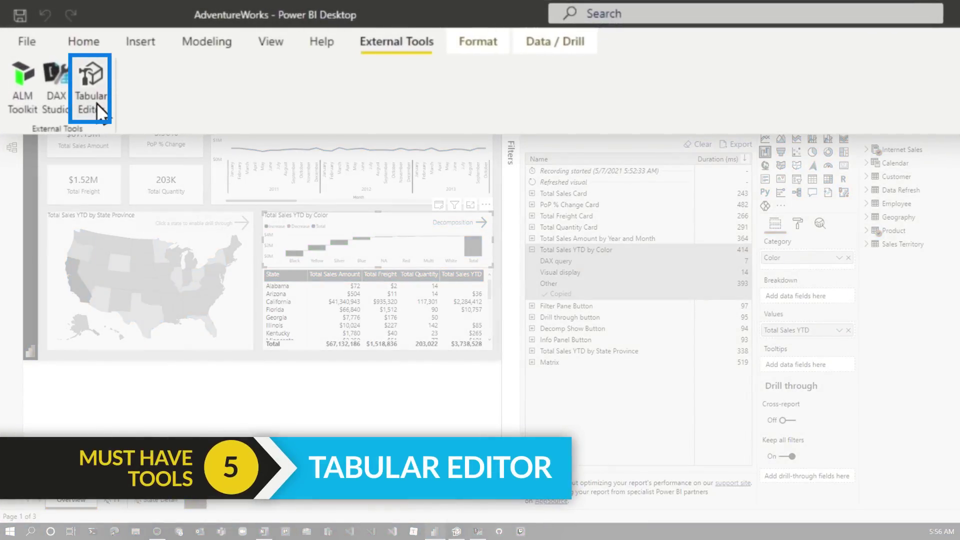
- Open the model in Tabular Editor and show the properties of the Geography table's Geography Key column
{"action": "left_click", "coordinate": [89, 95]}
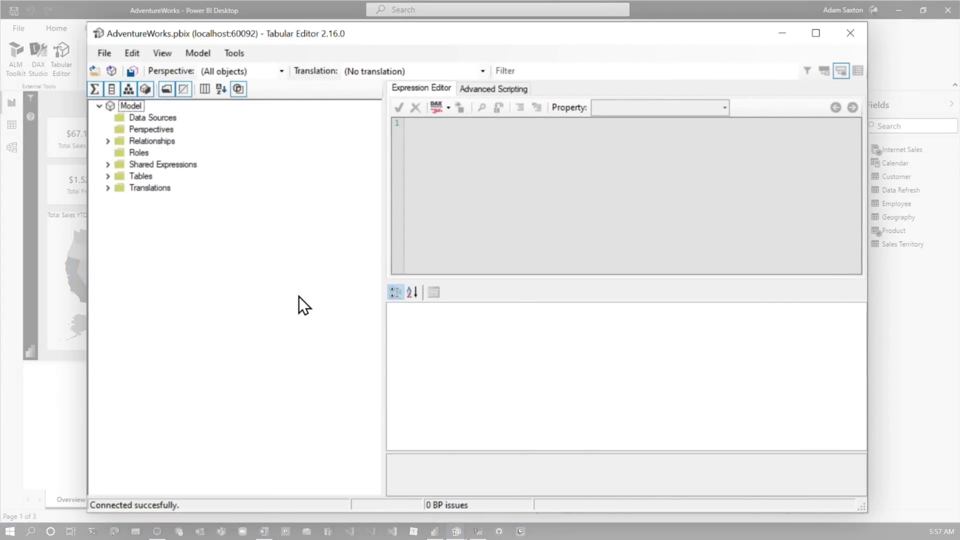
{"action": "left_click", "coordinate": [107, 176]}
{"action": "left_click", "coordinate": [116, 200]}
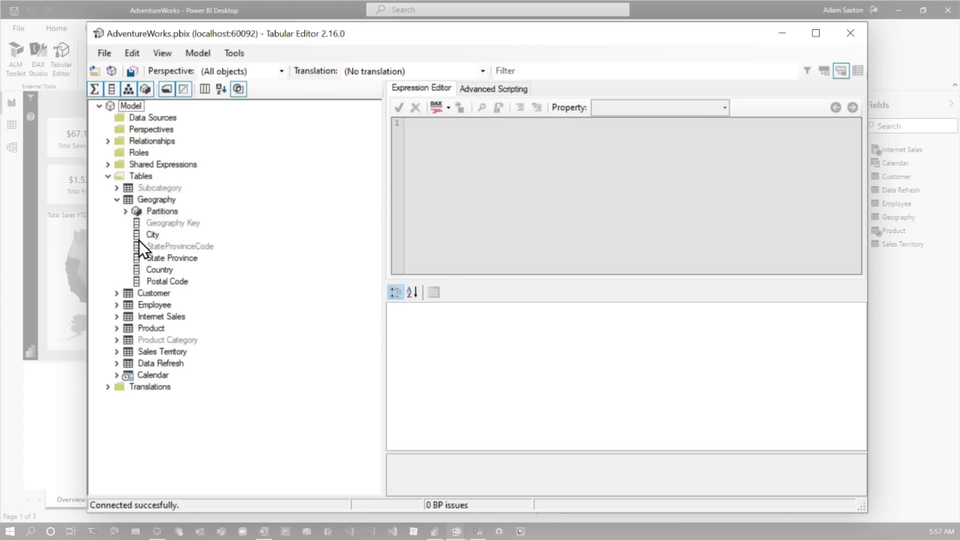
{"action": "left_click", "coordinate": [161, 221]}
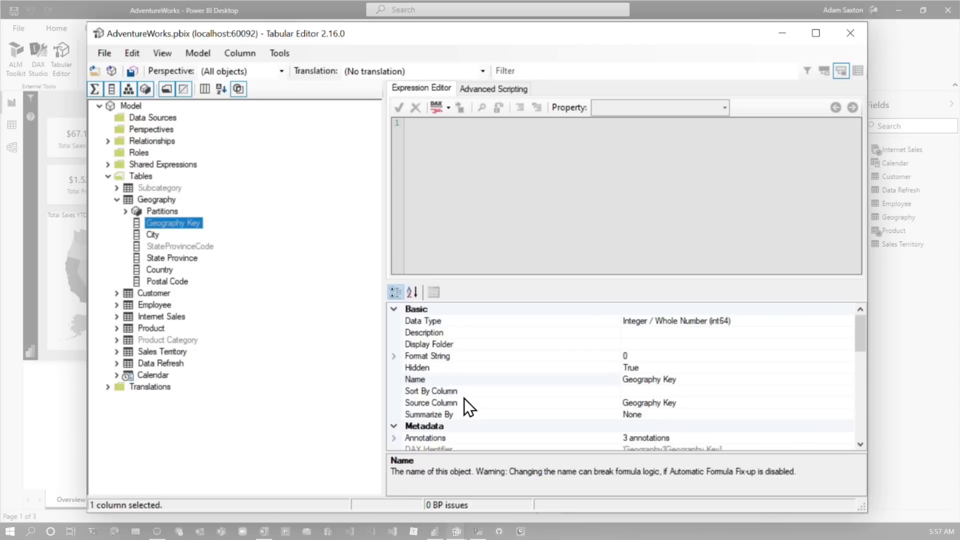
- Check the Tabular Editor preference for allowing unsupported Power BI features, leaving the preferences without changes
{"action": "left_click", "coordinate": [105, 53]}
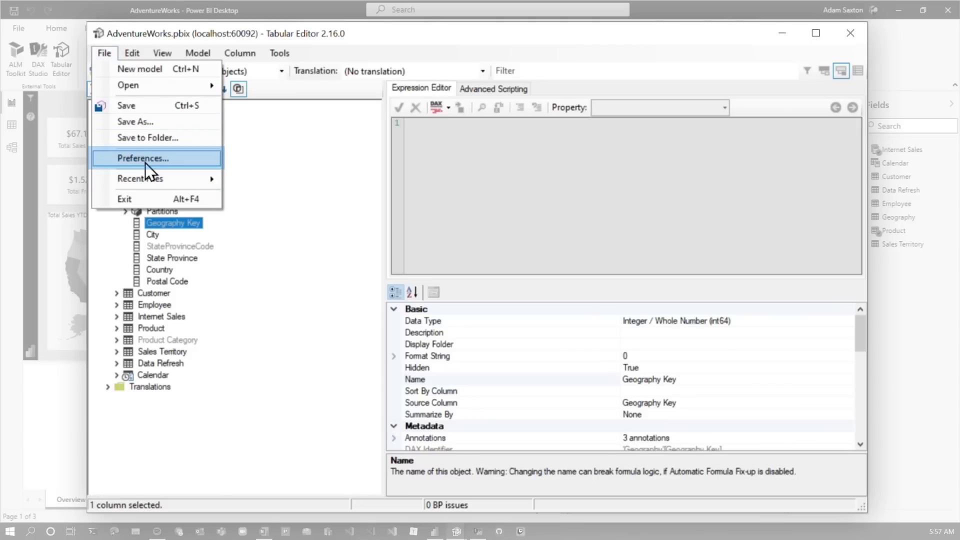
{"action": "left_click", "coordinate": [145, 163]}
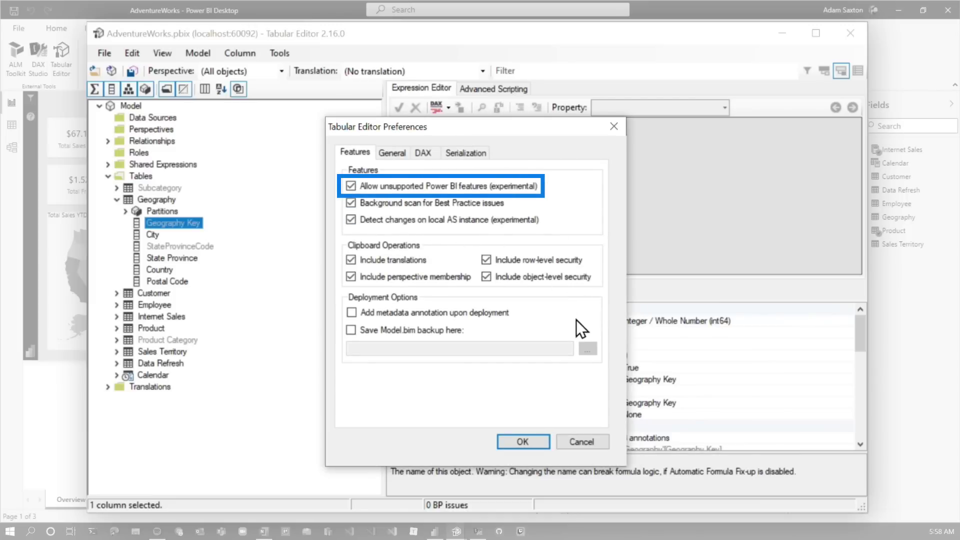
{"action": "left_click", "coordinate": [596, 443]}
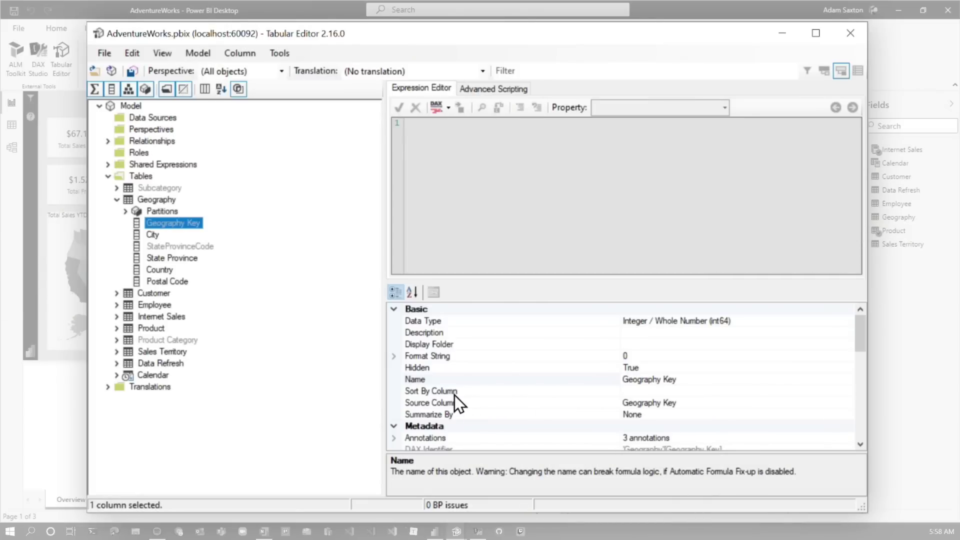
- Locate the Encoding Hint property of the Geography Key column and select it
{"action": "scroll", "coordinate": [446, 397], "scroll_direction": "down", "scroll_amount": 2}
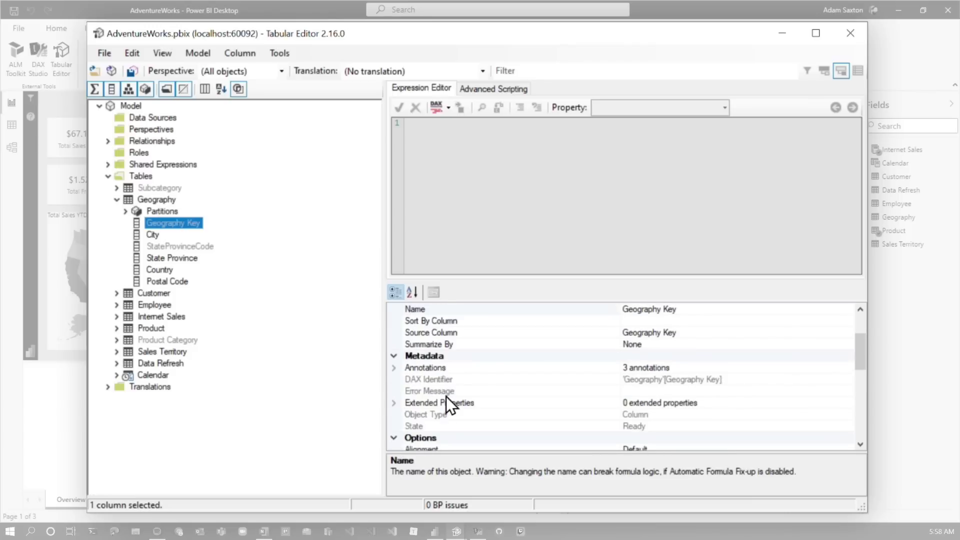
{"action": "scroll", "coordinate": [440, 420], "scroll_direction": "down", "scroll_amount": 3}
{"action": "left_click", "coordinate": [442, 426]}
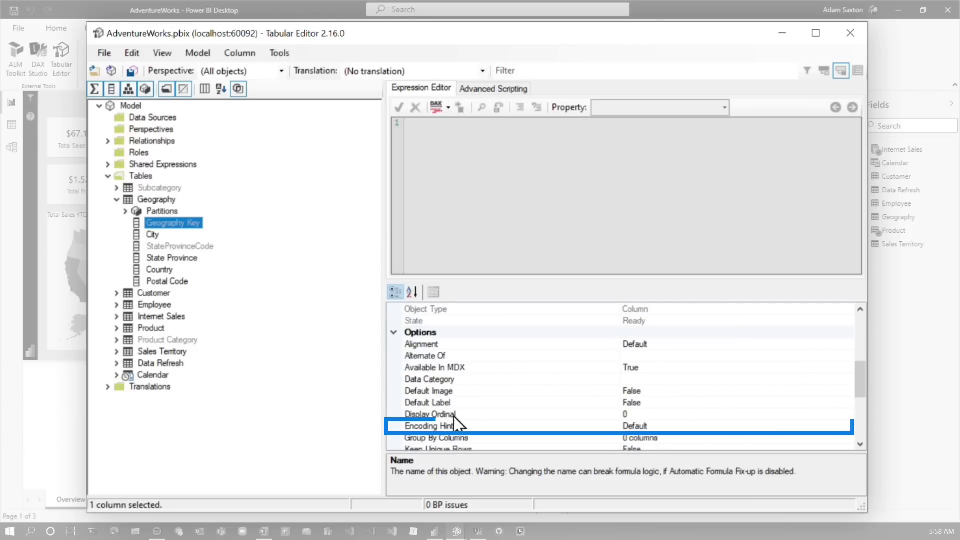
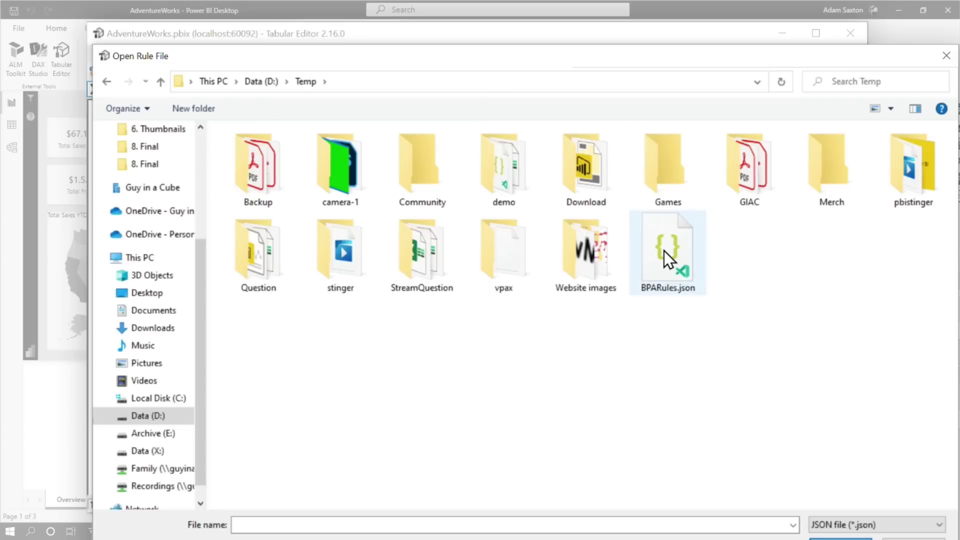
- Apply the BPARules.json rules and show the model's Best Practice Analyzer results collapsed by rule in a widened window
{"action": "left_click", "coordinate": [615, 435]}
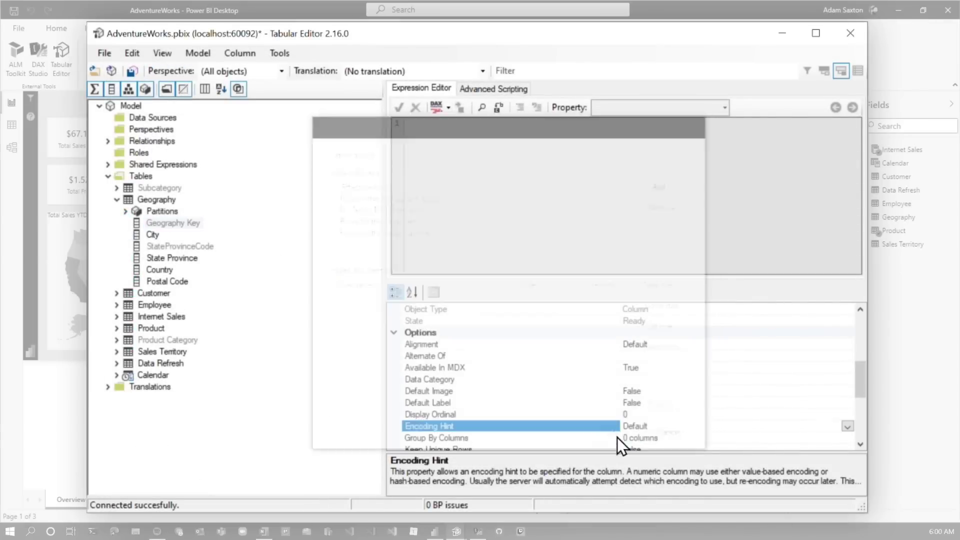
{"action": "left_click", "coordinate": [280, 54]}
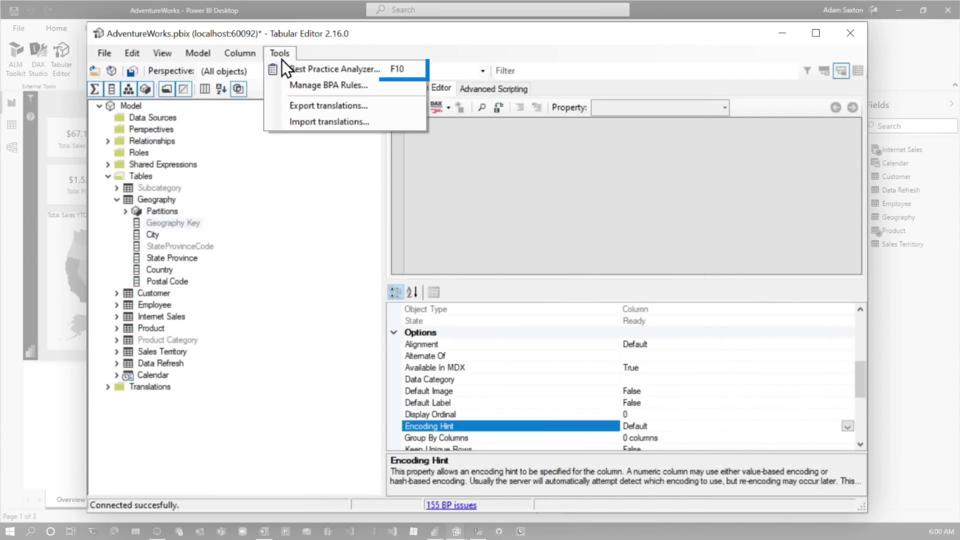
{"action": "left_click", "coordinate": [288, 73]}
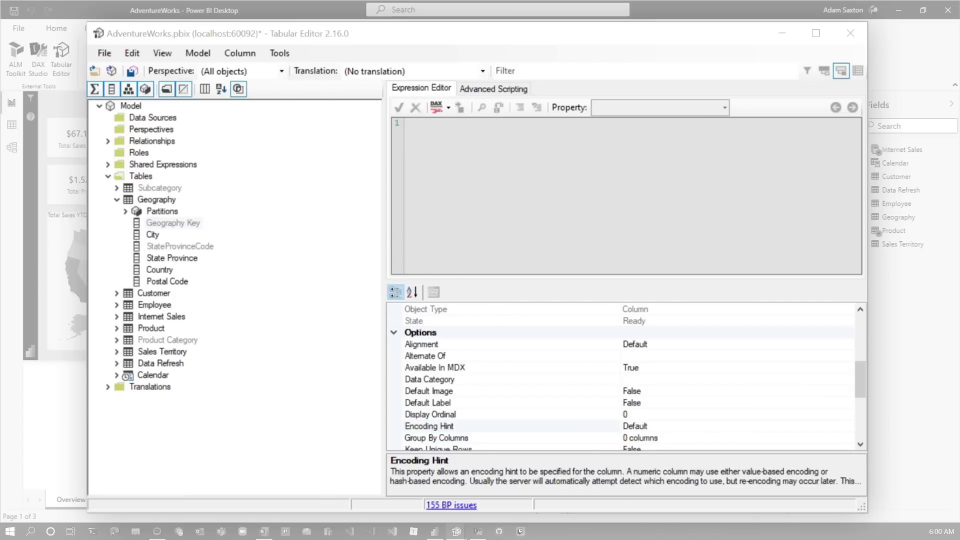
{"action": "left_click", "coordinate": [544, 97]}
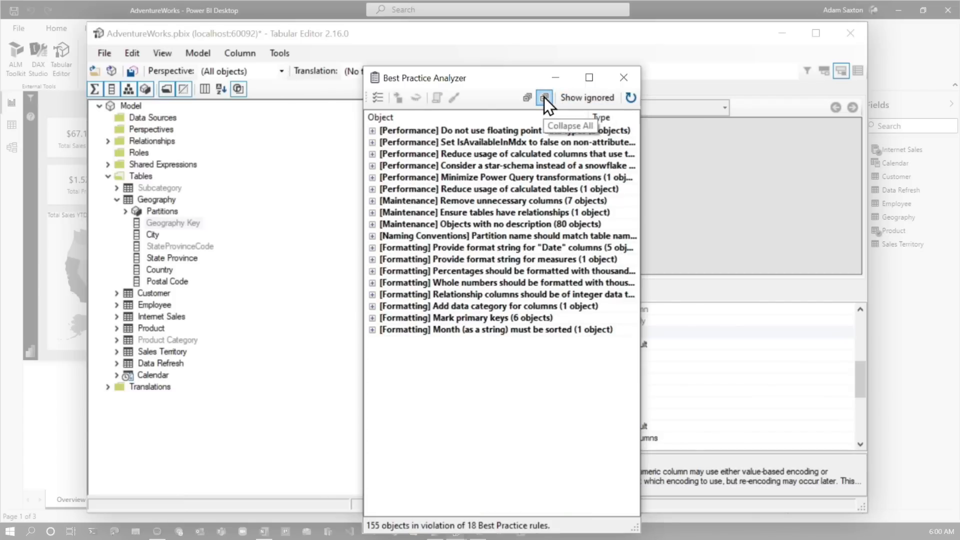
{"action": "left_click_drag", "start_coordinate": [643, 178], "coordinate": [875, 177]}
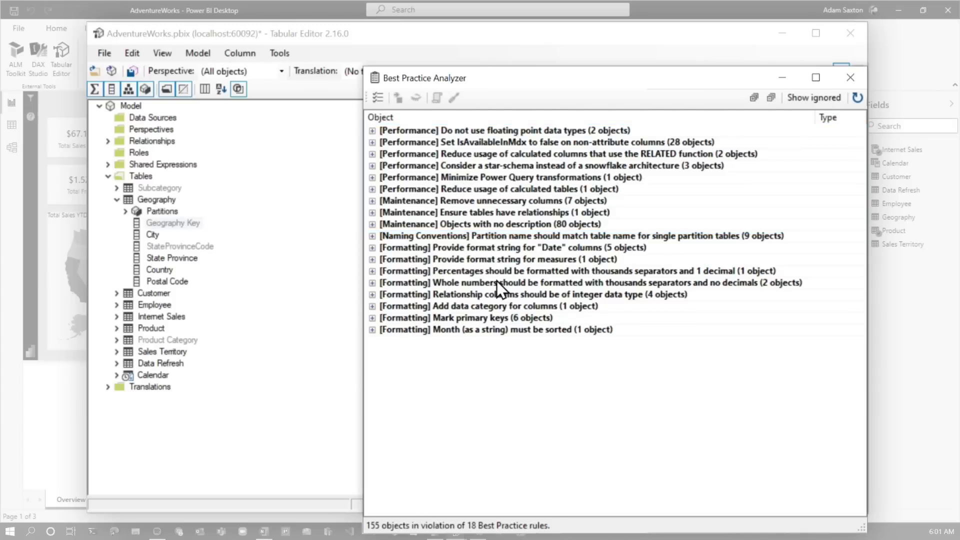
- Select the Formatting rules from the "Date" columns format string through the month sorting rule and bring up the actions for them
{"action": "left_click", "coordinate": [430, 247]}
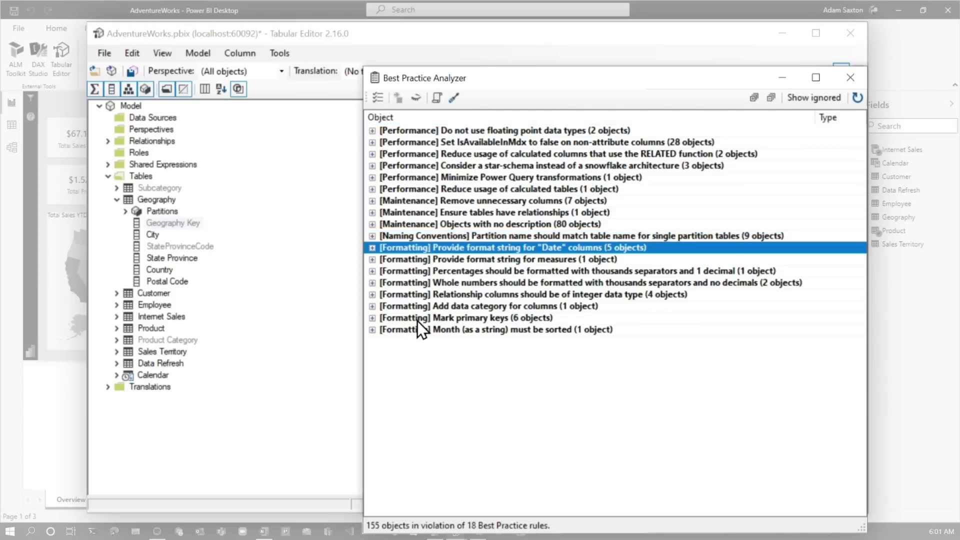
{"action": "left_click", "coordinate": [415, 326], "text": "shift"}
{"action": "right_click", "coordinate": [455, 307]}
{"action": "left_click", "coordinate": [502, 327]}
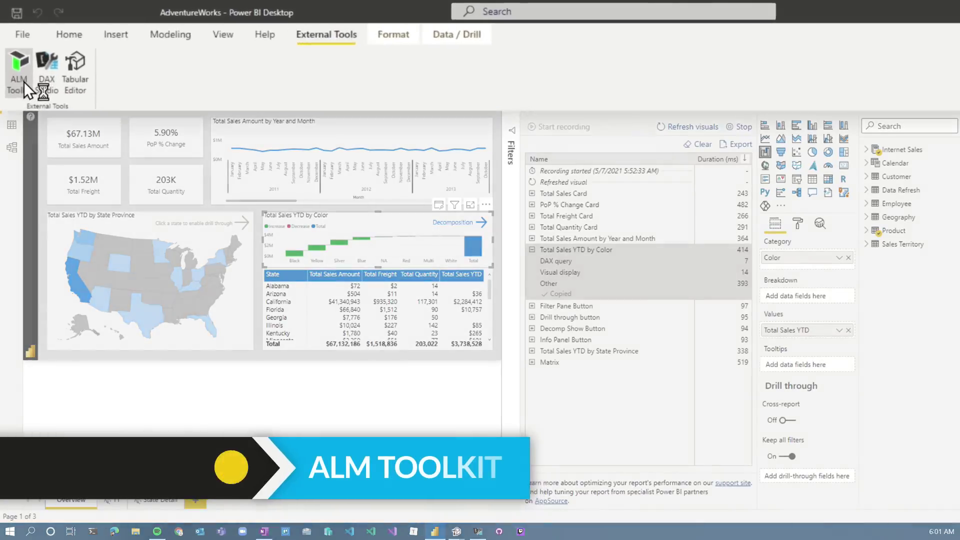
- Launch ALM Toolkit from Power BI Desktop and start a new comparison with AdventureWorks as the source
{"action": "left_click", "coordinate": [25, 90]}
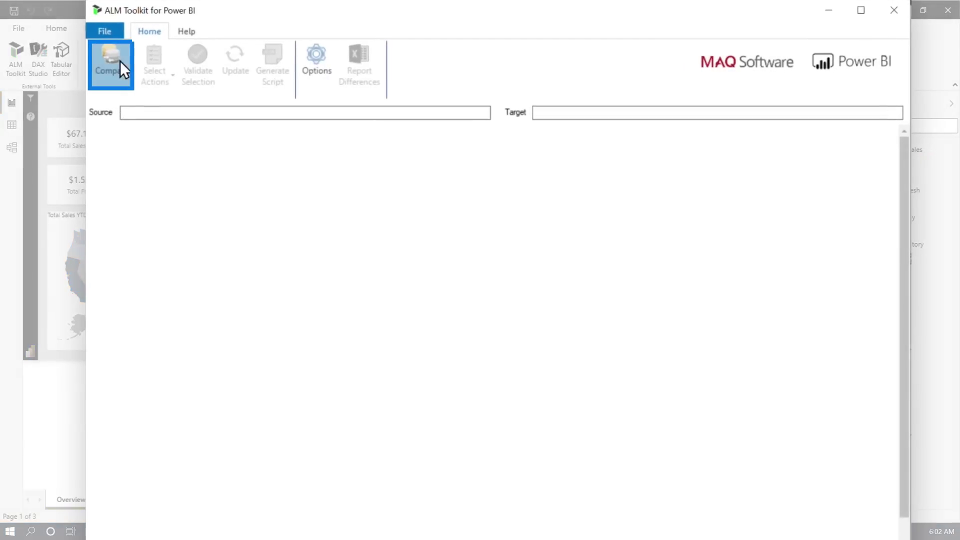
{"action": "left_click", "coordinate": [120, 66]}
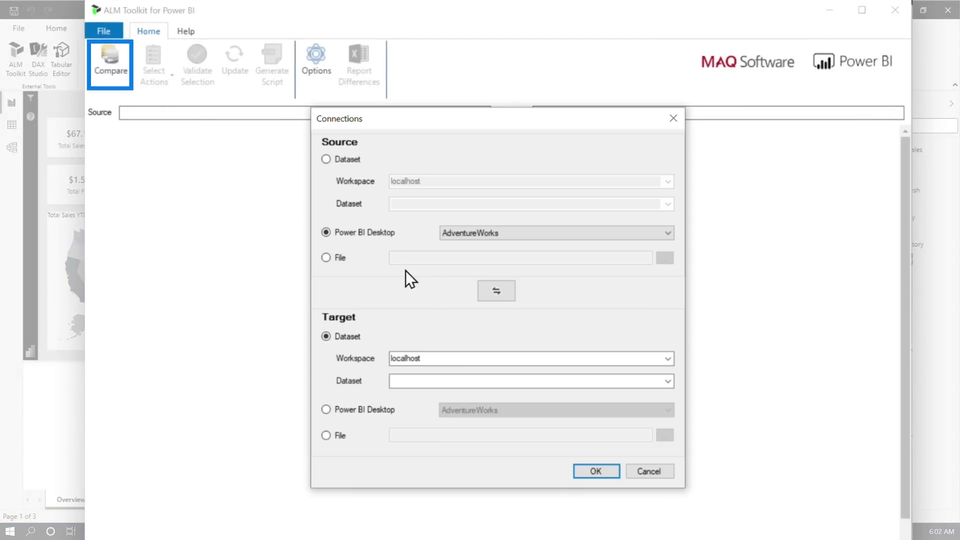